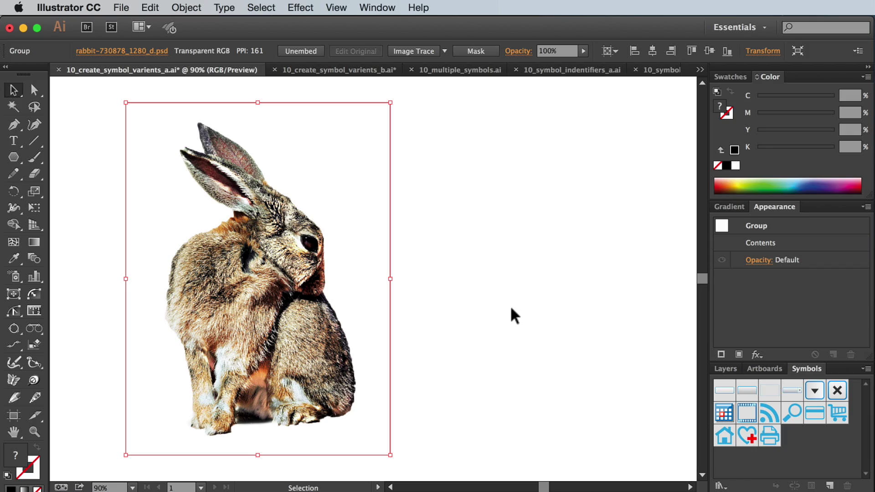
# - Draw two short black diagonal lines beside the rabbit with the Line Segment tool
pyautogui.click(511, 309)
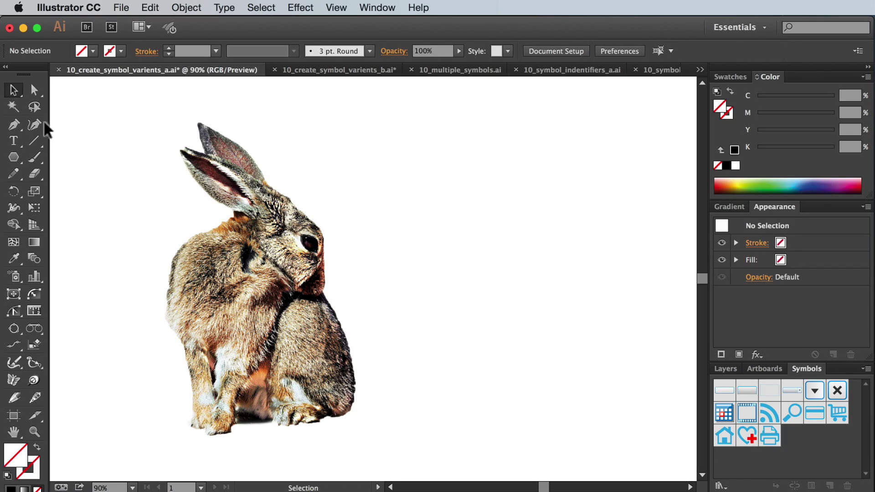
pyautogui.click(34, 141)
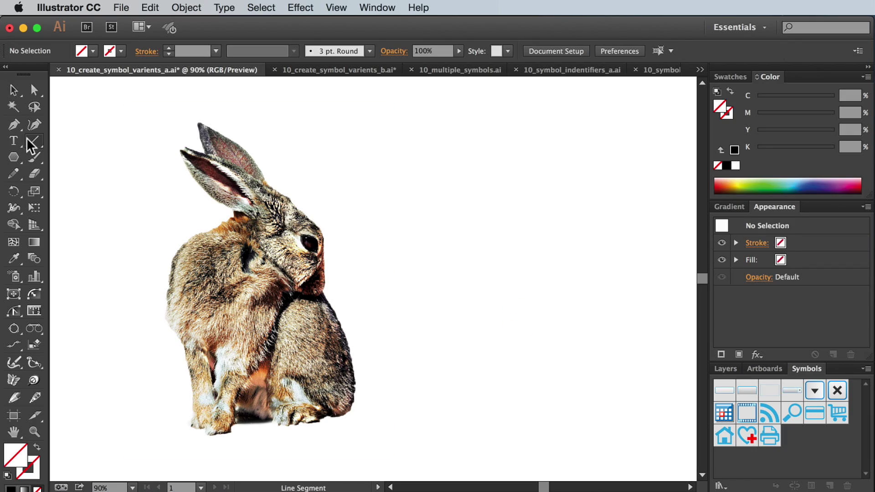
pyautogui.click(727, 113)
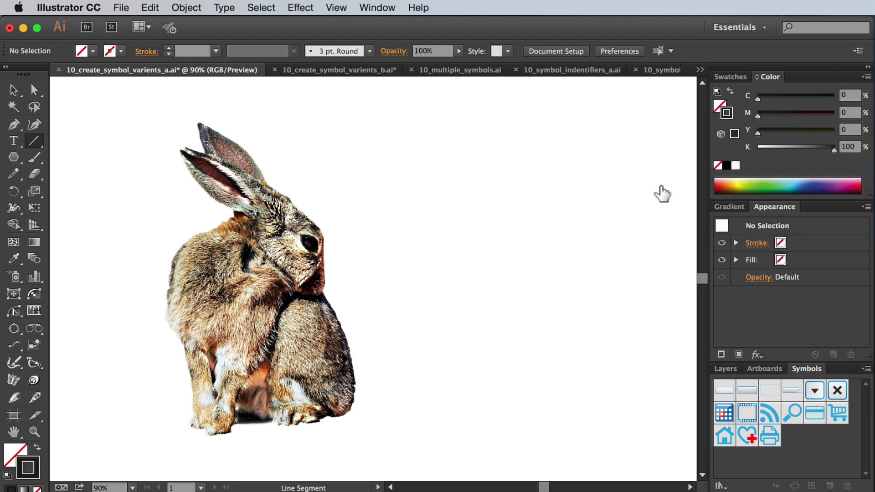
pyautogui.click(726, 165)
pyautogui.moveTo(417, 224)
pyautogui.mouseDown()
pyautogui.moveTo(445, 251)
pyautogui.moveTo(506, 226)
pyautogui.mouseUp()
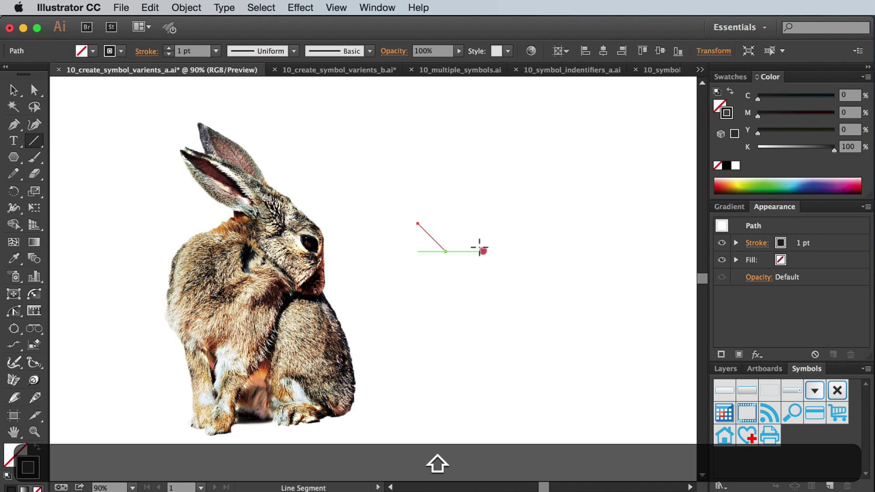
# - Set both lines' stroke weight to 3 pt
pyautogui.press('v')
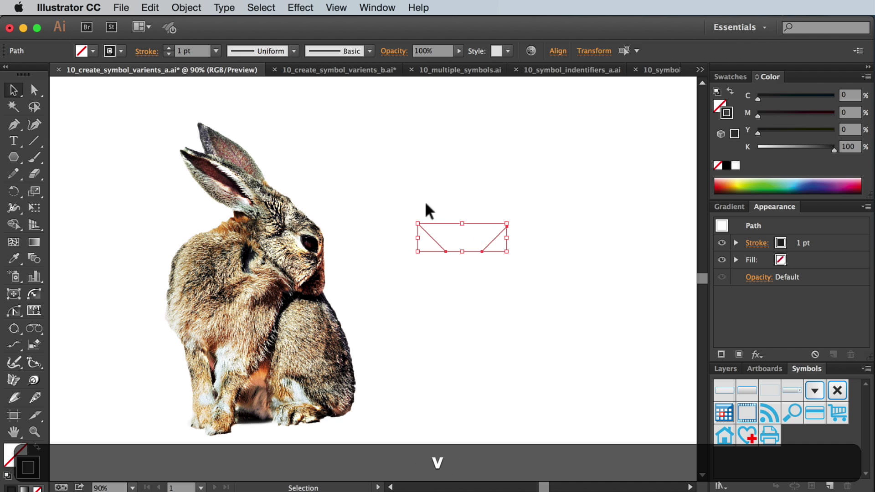
pyautogui.click(169, 48)
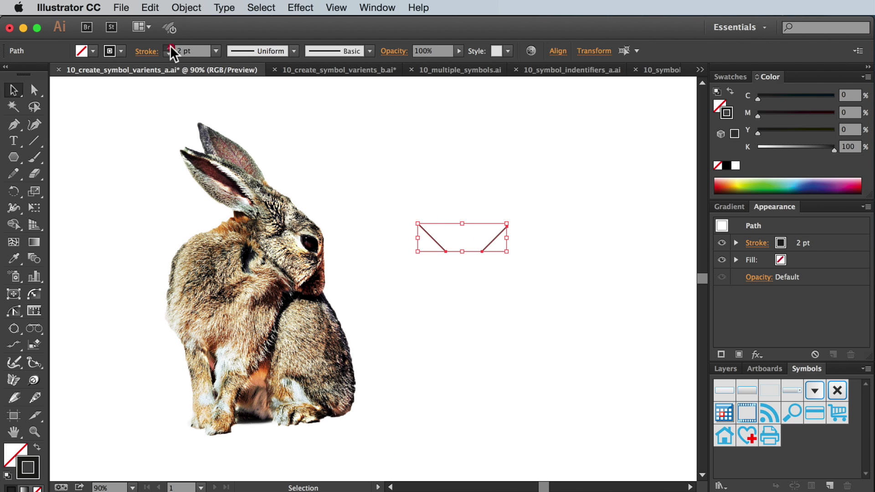
pyautogui.click(540, 187)
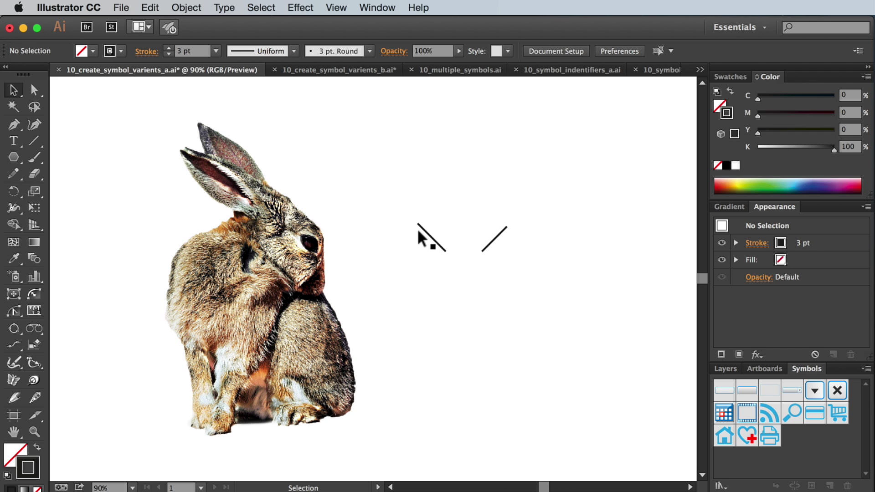
# - Drag the left line into the Symbols panel as a Graphic symbol named 'crosshatch'
pyautogui.click(428, 236)
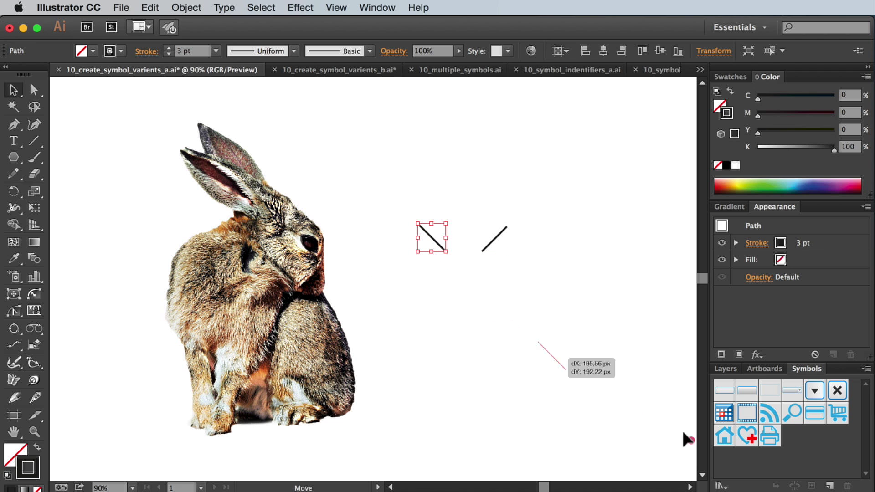
pyautogui.moveTo(425, 230); pyautogui.dragTo(704, 413)
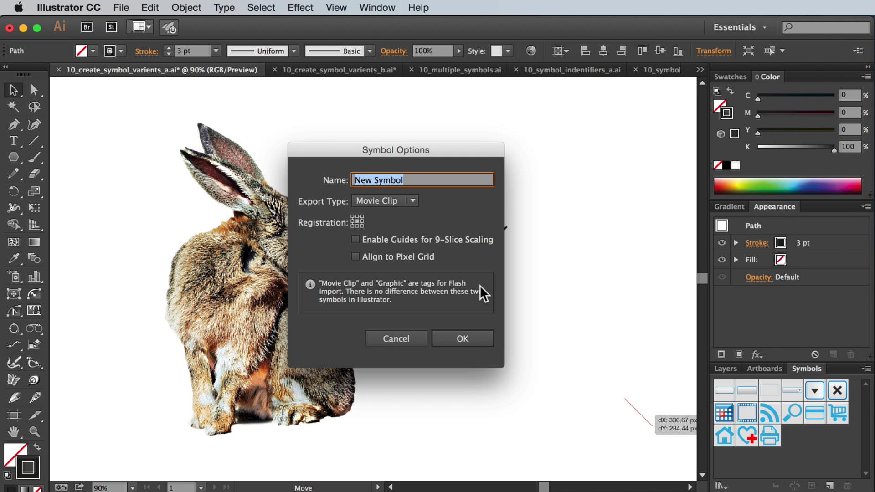
pyautogui.write('crosshat')
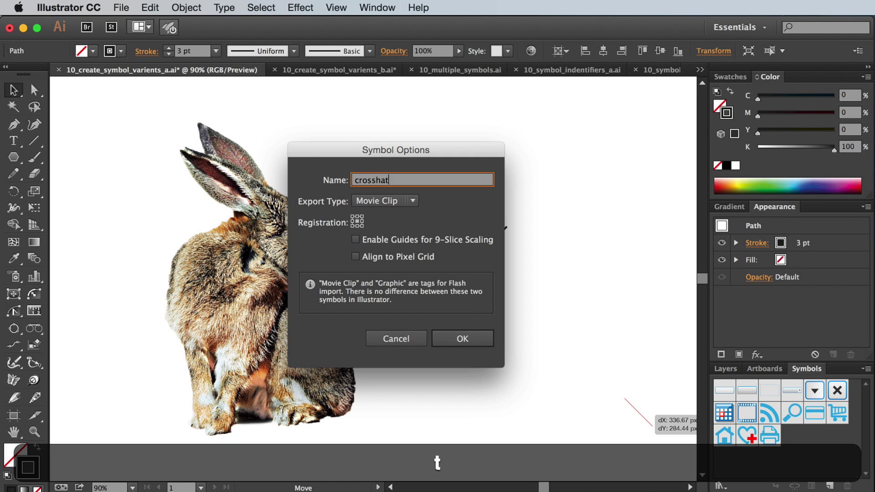
pyautogui.write('ch')
pyautogui.click(396, 199)
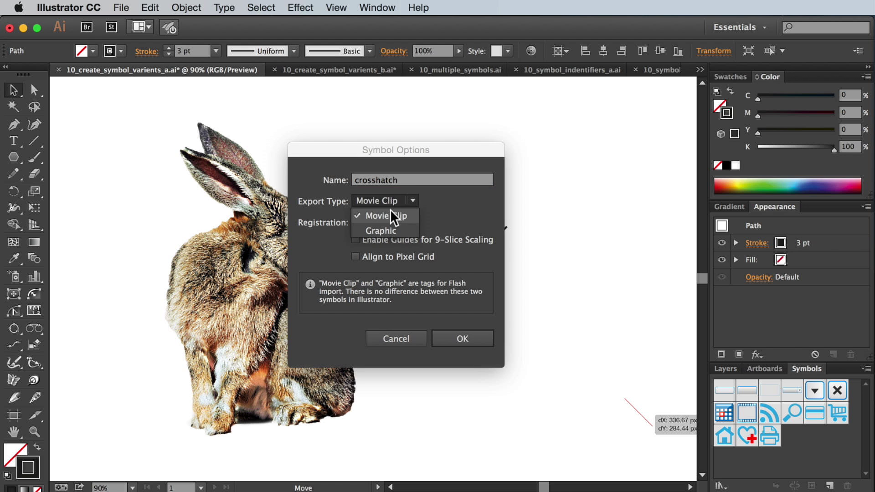
pyautogui.click(390, 226)
pyautogui.click(469, 339)
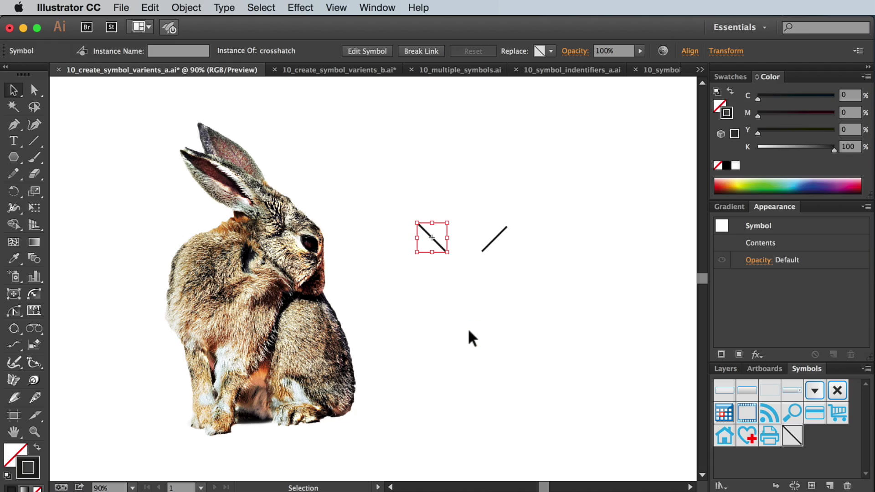
# - Select the right-hand line and set up Create Symbol Variants with crosshatch as base symbol
pyautogui.click(471, 338)
pyautogui.moveTo(533, 274); pyautogui.dragTo(502, 232)
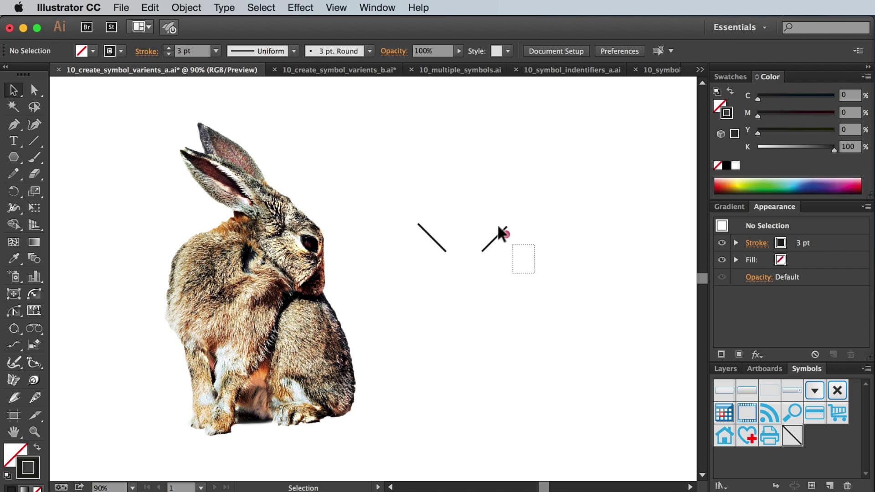
pyautogui.click(180, 8)
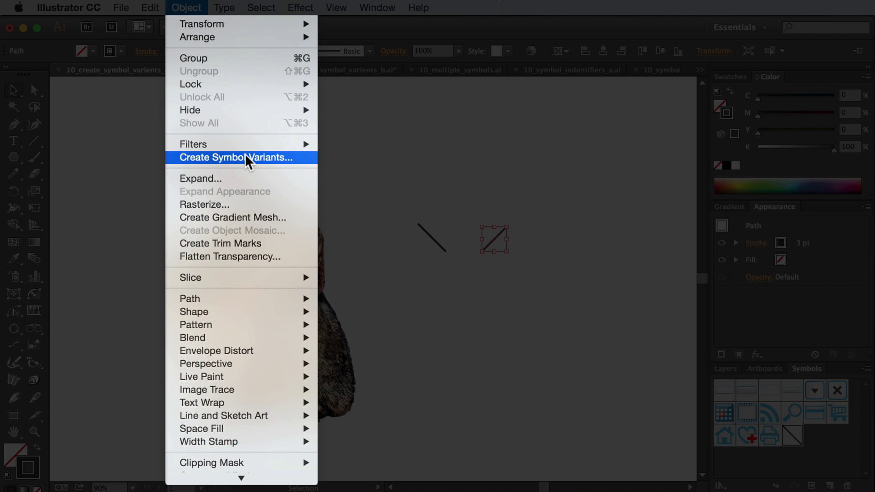
pyautogui.click(297, 157)
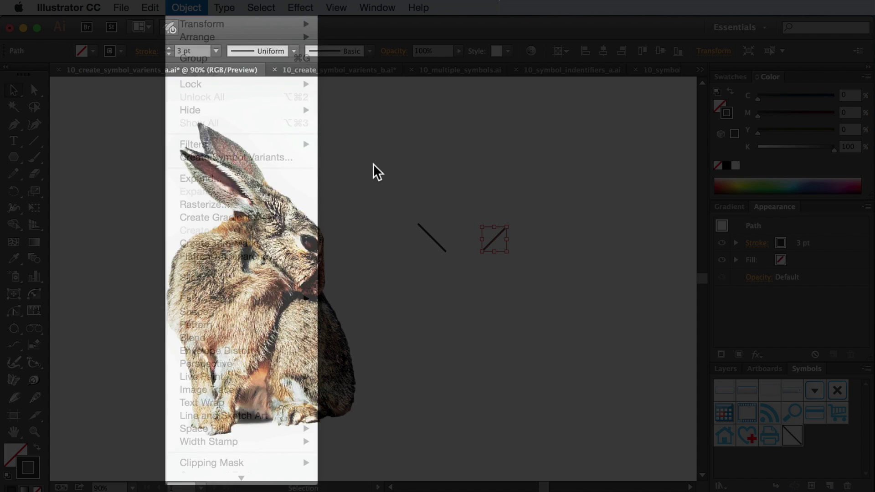
pyautogui.moveTo(679, 240); pyautogui.dragTo(417, 284)
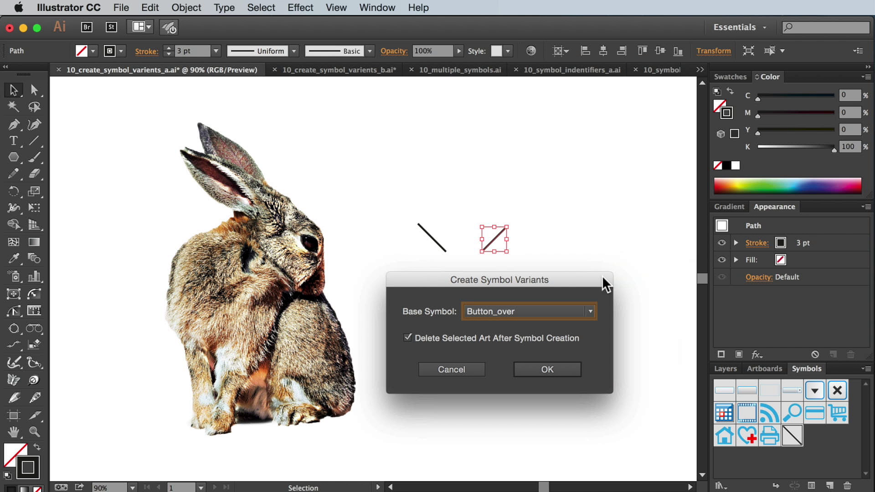
pyautogui.click(590, 311)
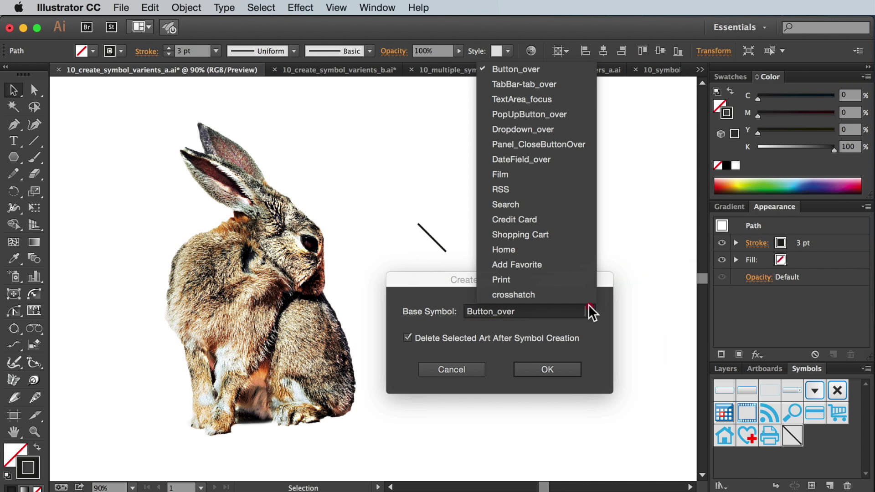
pyautogui.click(586, 292)
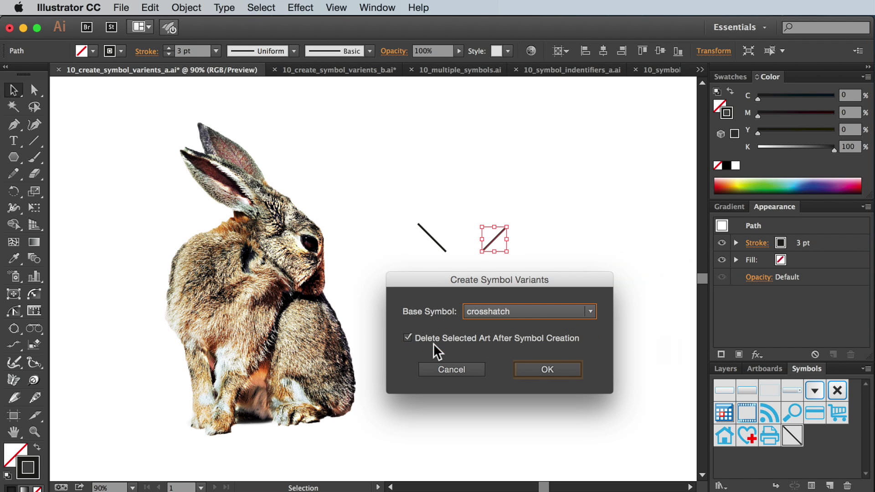
# - Confirm the crosshatch variant, delete the leftover crosshatch instance, and set stroke to None
pyautogui.click(551, 367)
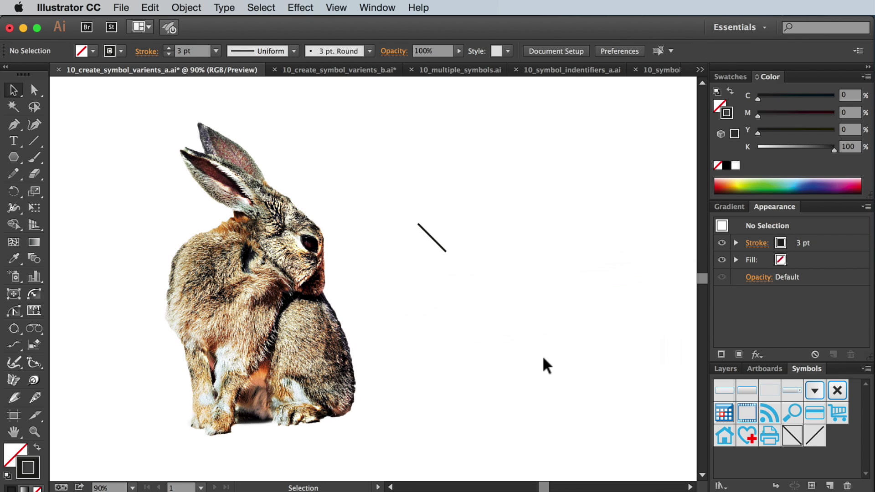
pyautogui.moveTo(475, 276); pyautogui.dragTo(406, 195)
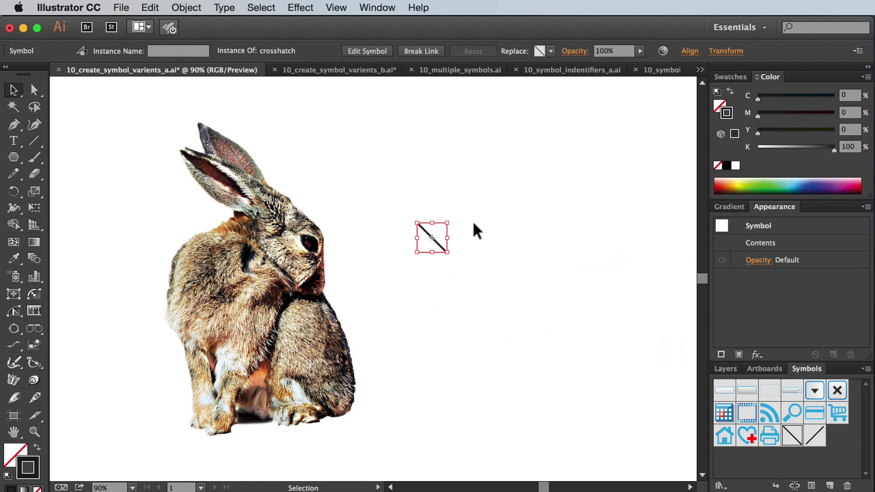
pyautogui.press('BackSpace')
pyautogui.press('/')
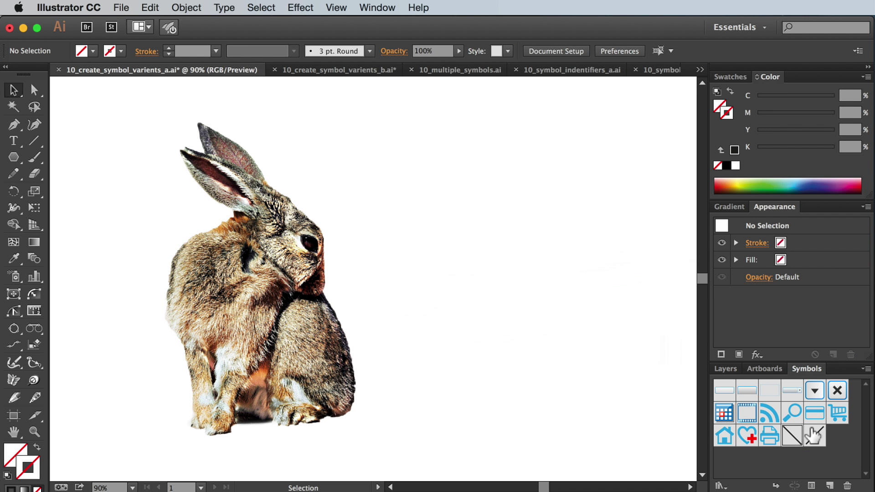
# - In Symbol Options, change crosshatch_var_001's final digit so it reads crosshatch_var_003
pyautogui.click(815, 436)
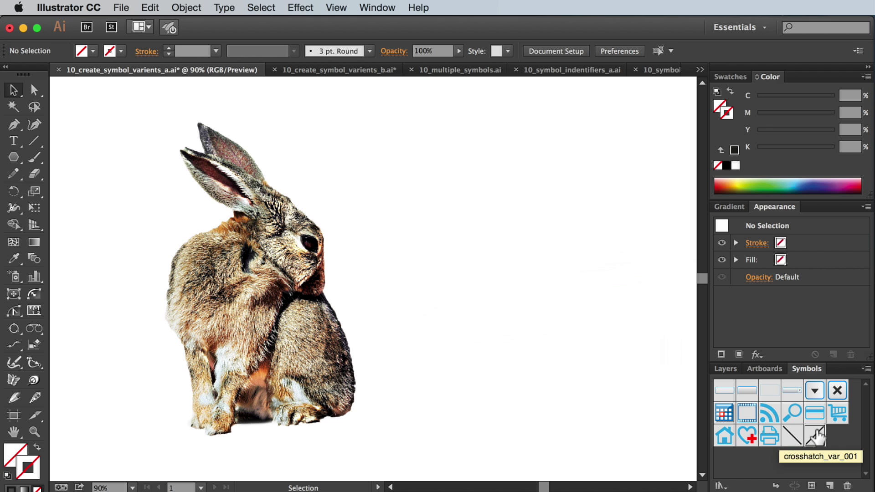
pyautogui.click(811, 486)
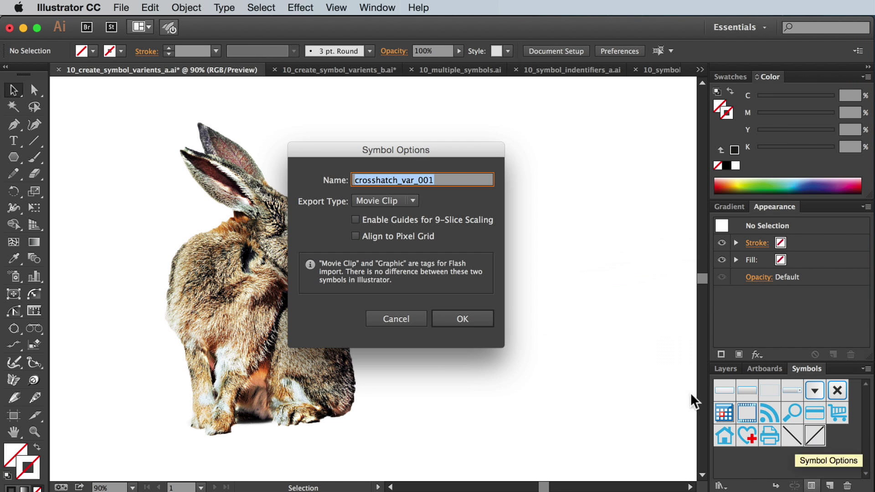
pyautogui.click(445, 179)
pyautogui.press('BackSpace')
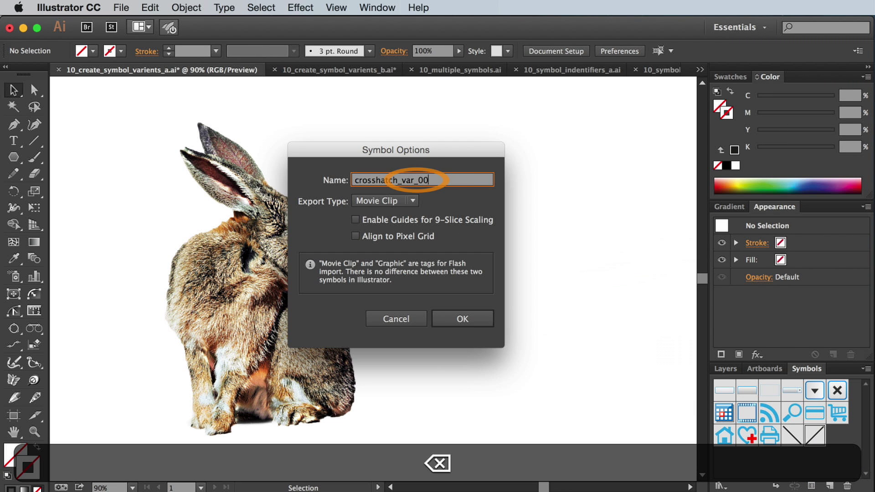
pyautogui.write('2')
pyautogui.press('BackSpace')
pyautogui.write('3')
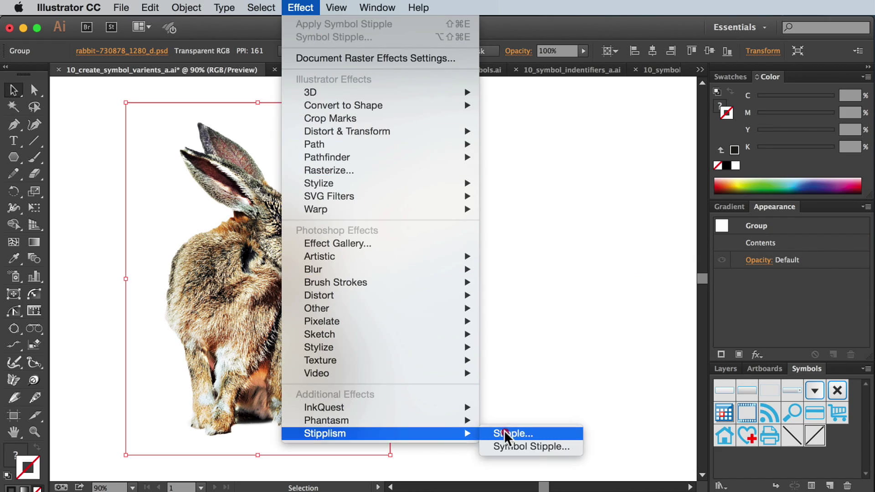
# - Choose crosshatch as the stipple symbol with Include Variants and Preview on
pyautogui.click(531, 446)
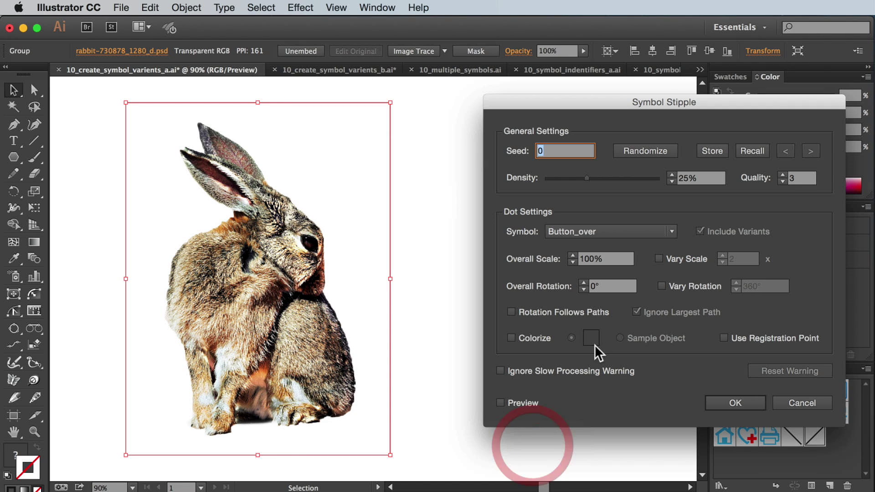
pyautogui.click(669, 231)
pyautogui.click(642, 471)
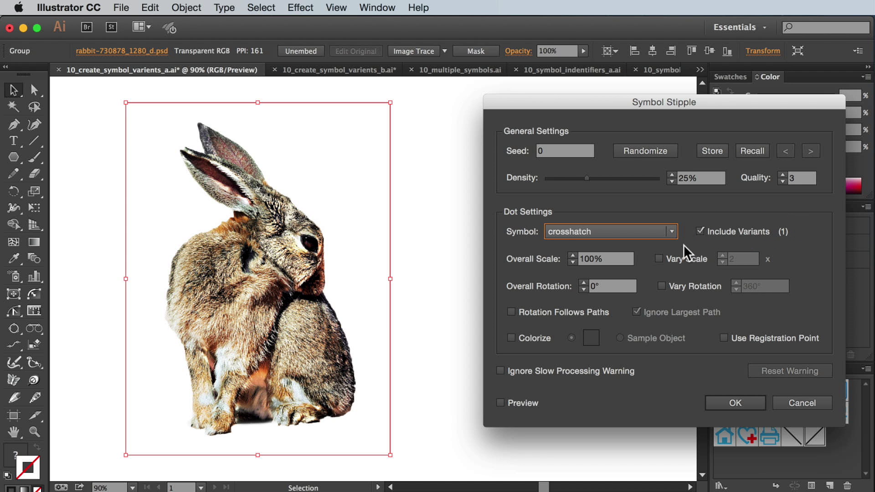
pyautogui.click(501, 403)
pyautogui.click(698, 230)
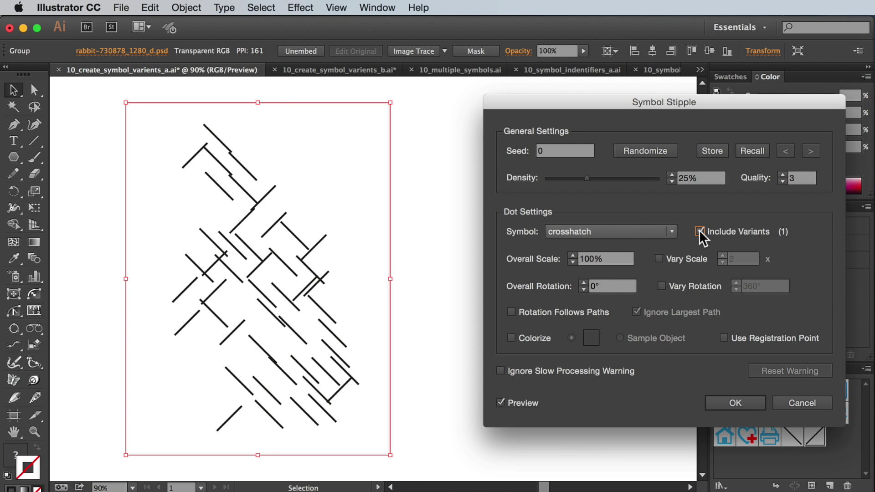
pyautogui.click(700, 230)
# - Set Overall Scale to 10% and Density to 158%, then apply the stipple
pyautogui.press('Tab')
pyautogui.write('10')
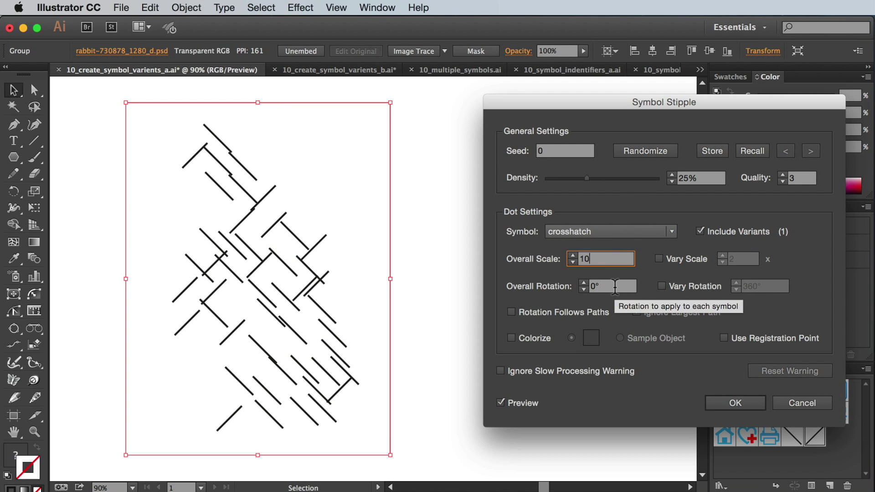
pyautogui.moveTo(612, 178); pyautogui.dragTo(643, 177)
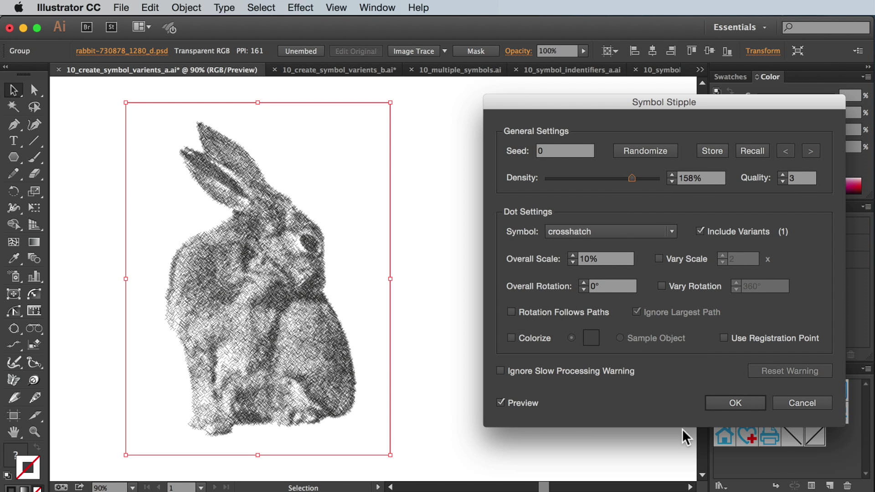
pyautogui.click(737, 401)
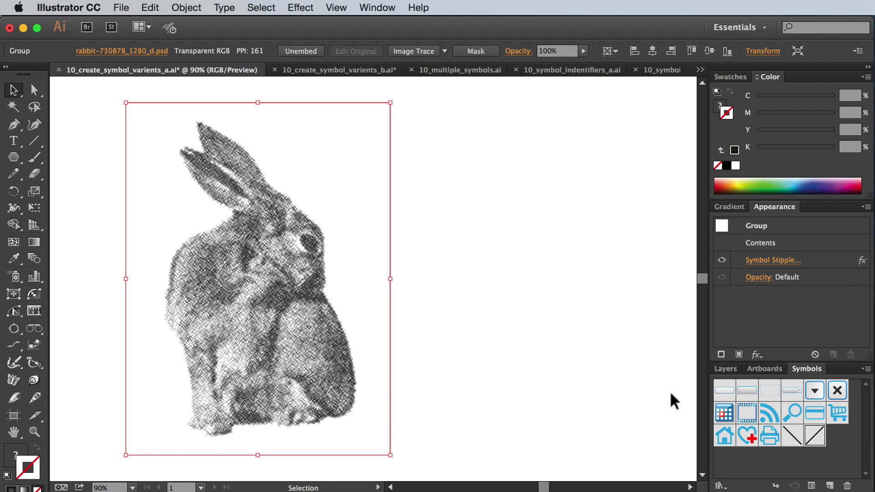
# - Zoom into the crosshatch rabbit, fit it back, then inspect 10_create_symbol_varients_b.ai up close
pyautogui.click(630, 387)
pyautogui.press('z')
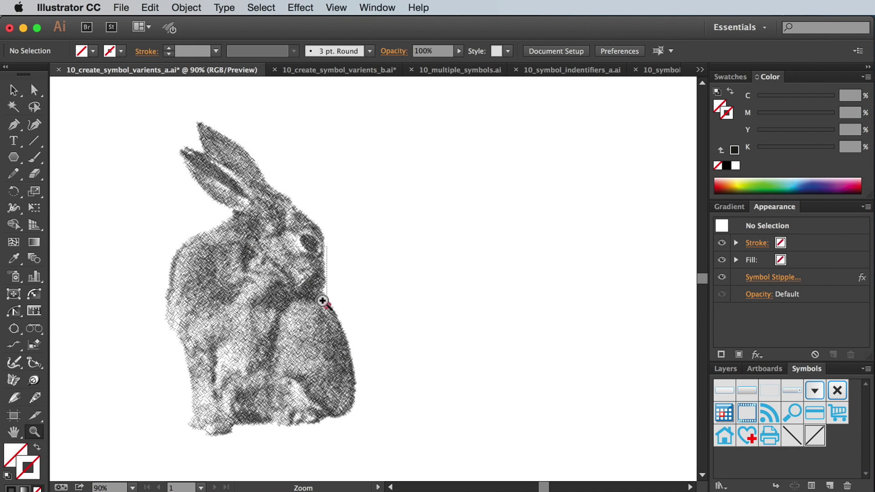
pyautogui.moveTo(243, 242); pyautogui.dragTo(326, 302)
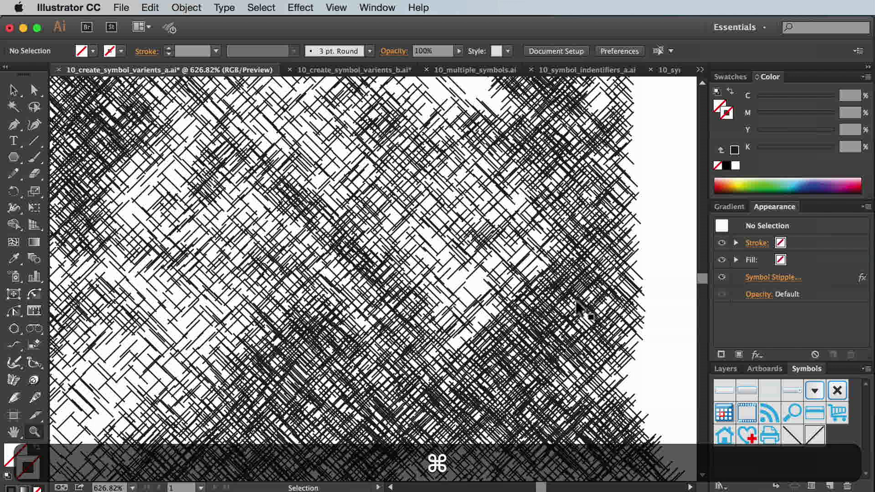
pyautogui.press('super+0')
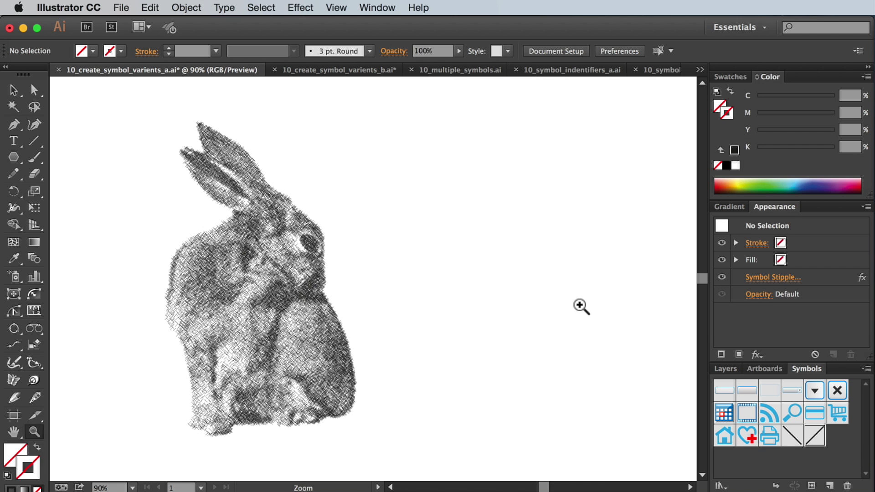
pyautogui.press('v')
pyautogui.click(355, 71)
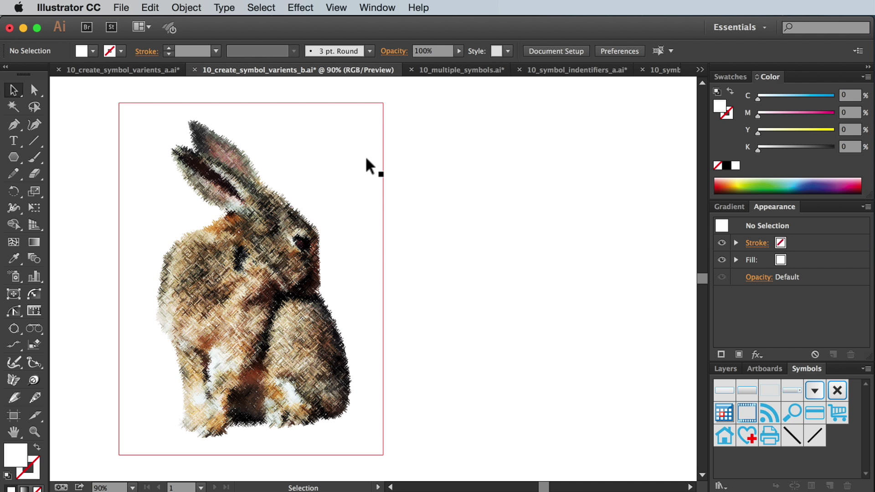
pyautogui.press('z')
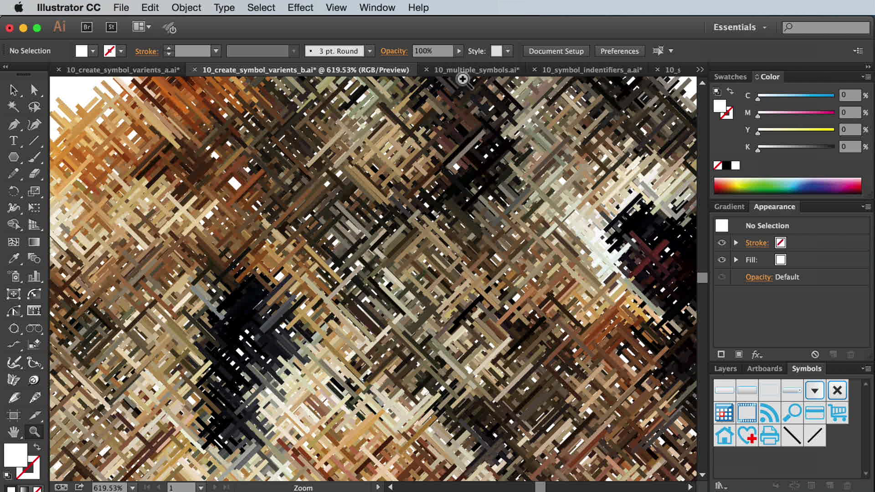
# - In 10_multiple_symbols.ai, select the black triangle and run Object > Create Symbol Variants
pyautogui.press('v')
pyautogui.click(480, 75)
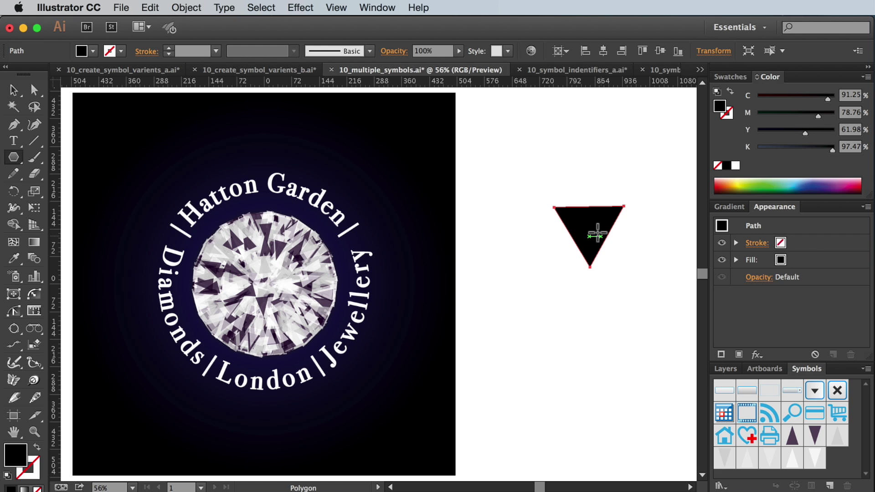
pyautogui.press('v')
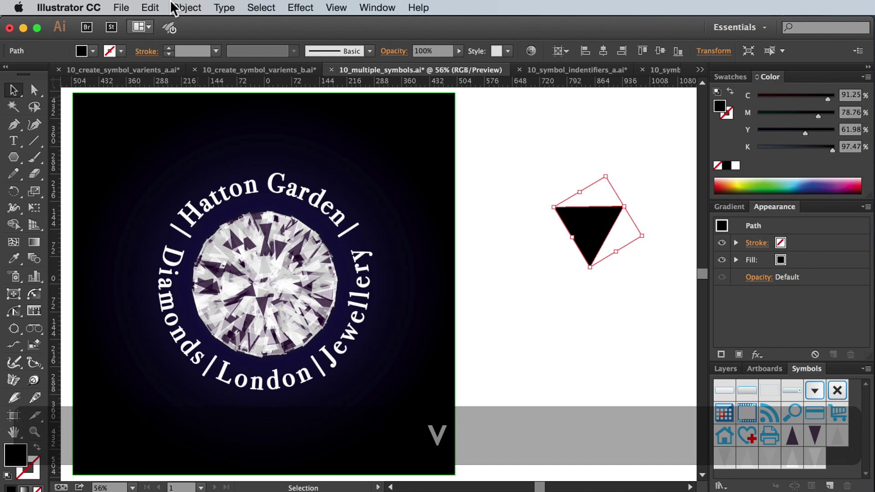
pyautogui.click(174, 8)
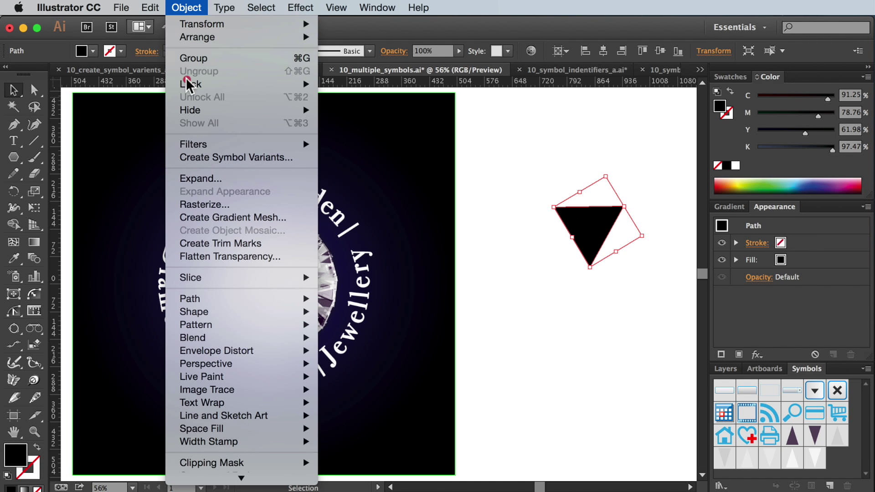
pyautogui.click(295, 158)
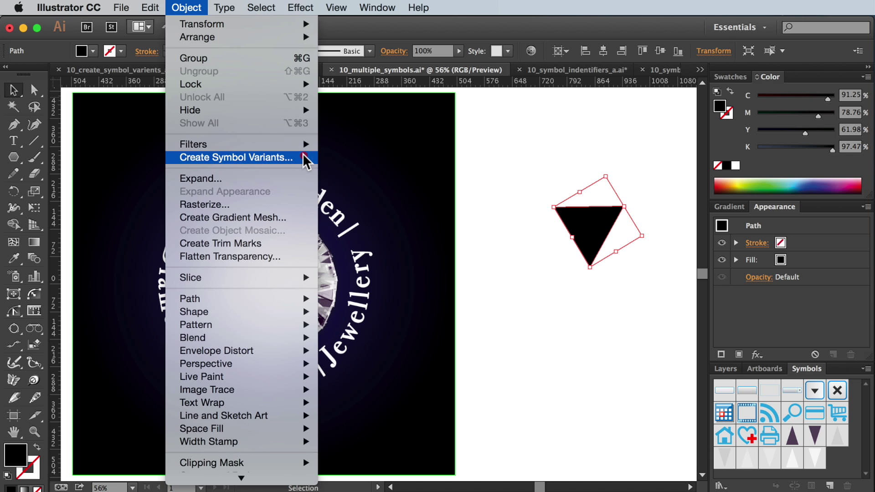
# - Confirm the triangle variant, then select and zoom in on the stippled diamond
pyautogui.click(575, 371)
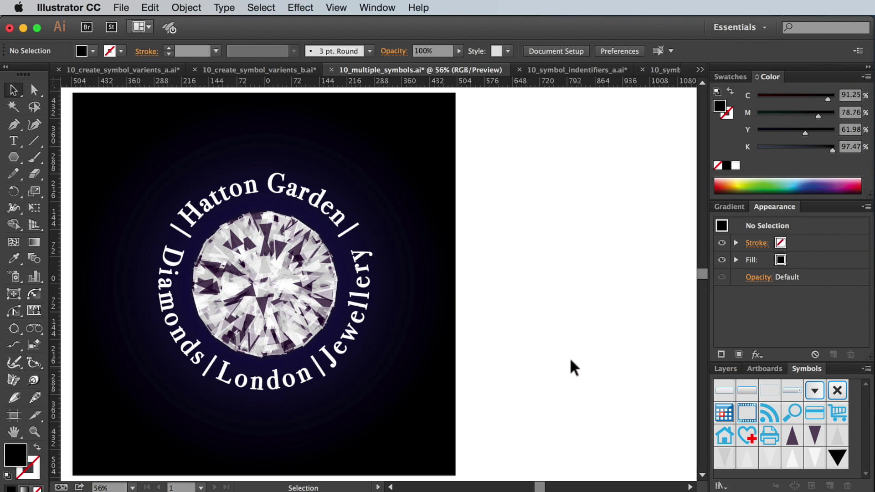
pyautogui.click(342, 307)
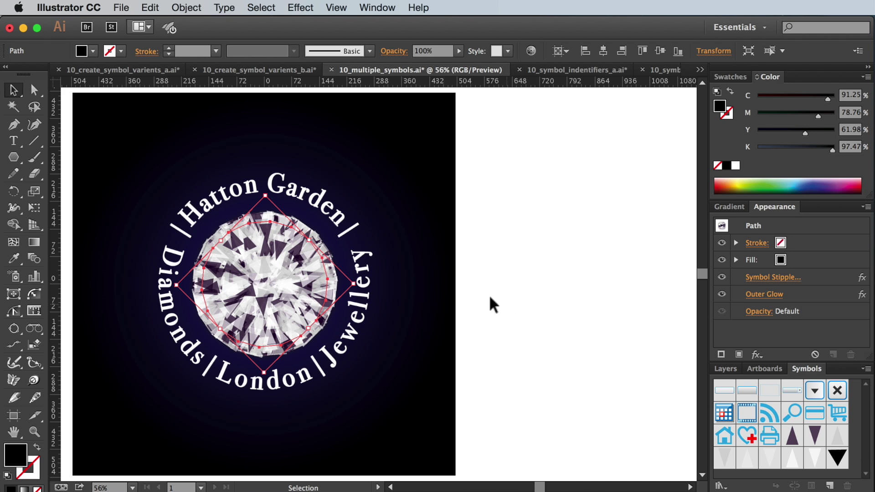
pyautogui.press('z')
pyautogui.moveTo(205, 233); pyautogui.dragTo(343, 334)
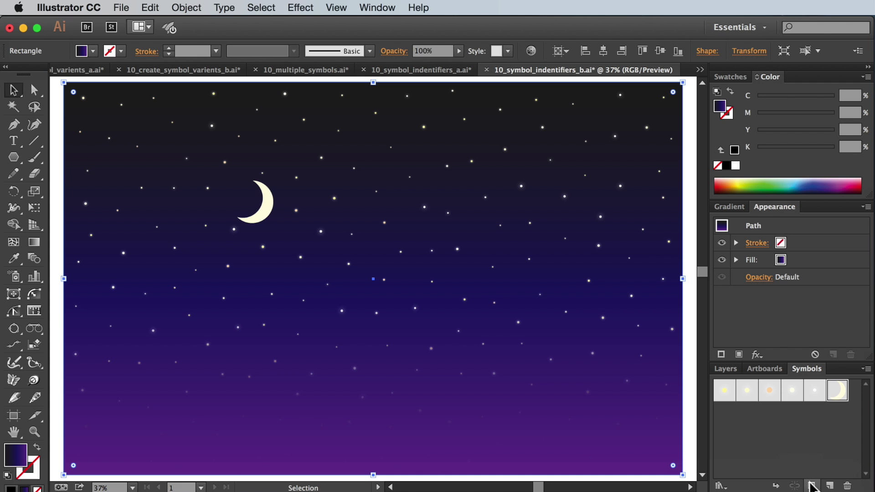
# - Highlight the =u identifier in the moon symbol's Symbol Options name, then close the dialog
pyautogui.click(810, 482)
pyautogui.click(456, 179)
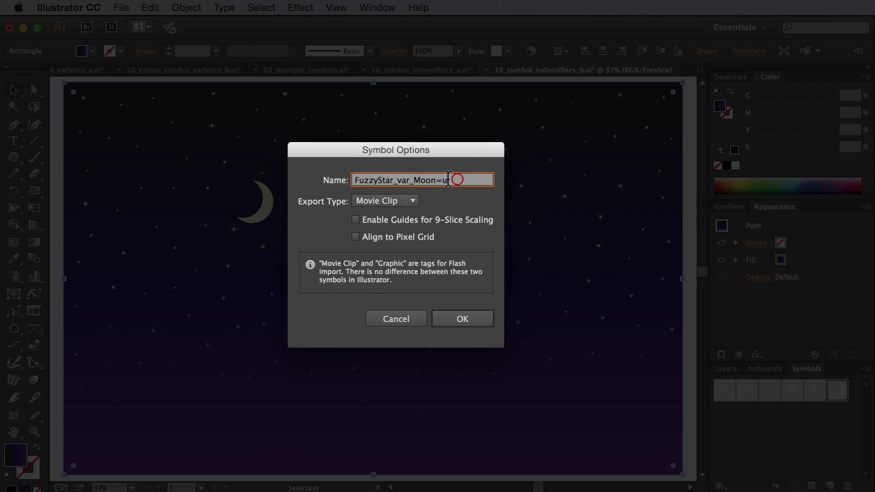
pyautogui.moveTo(448, 180); pyautogui.dragTo(435, 180)
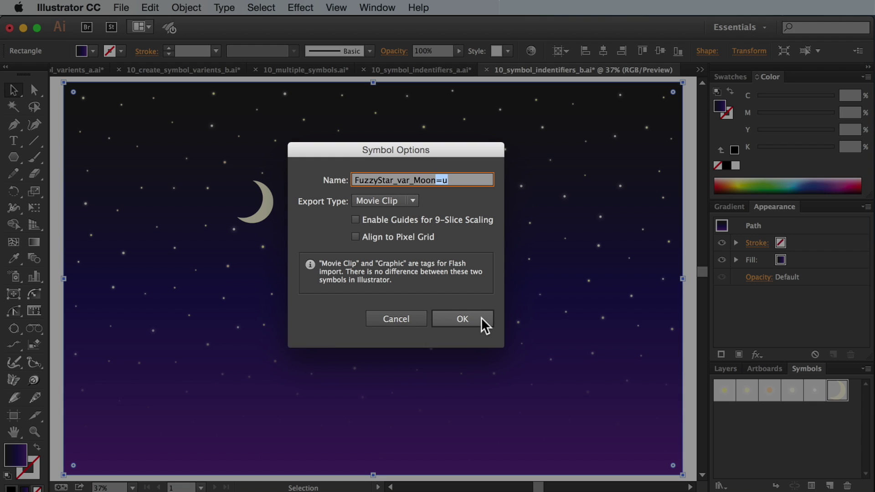
pyautogui.click(480, 317)
pyautogui.click(481, 319)
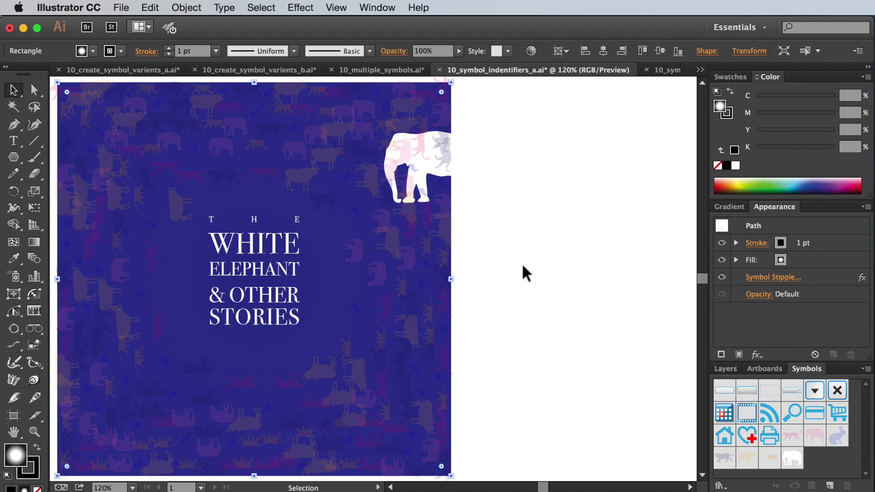
pyautogui.click(789, 435)
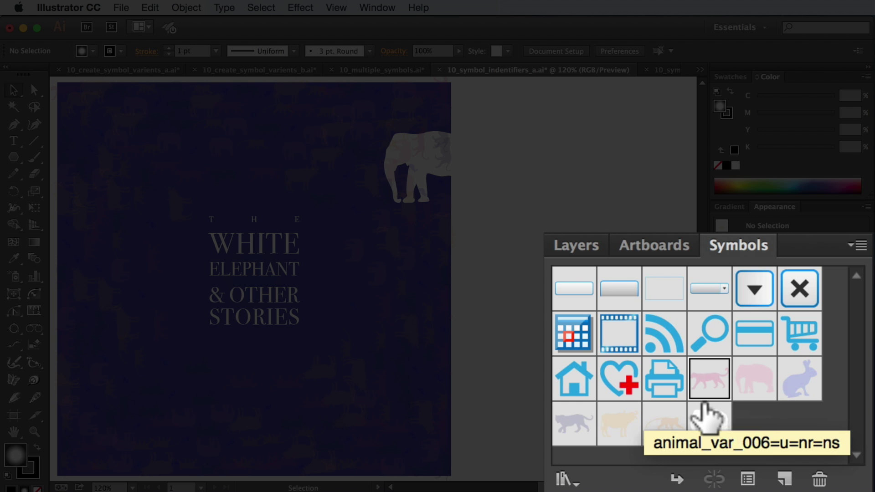
pyautogui.doubleClick(705, 412)
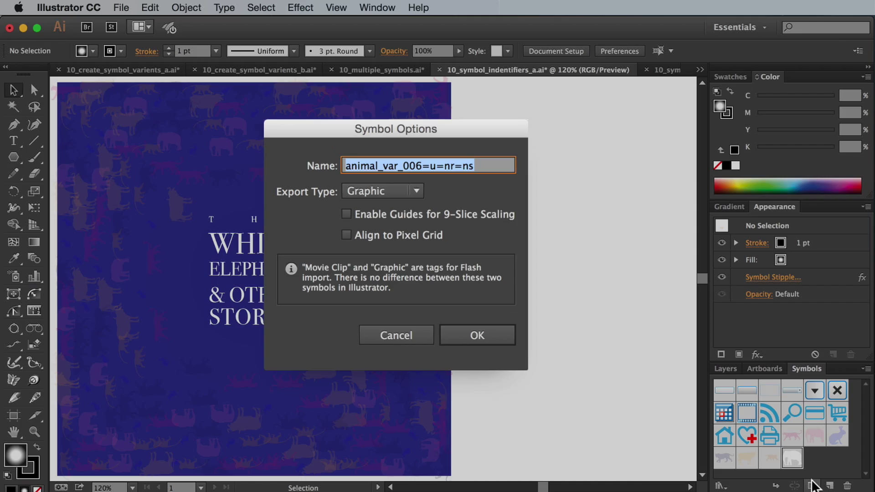
pyautogui.click(474, 166)
pyautogui.moveTo(473, 165); pyautogui.dragTo(456, 164)
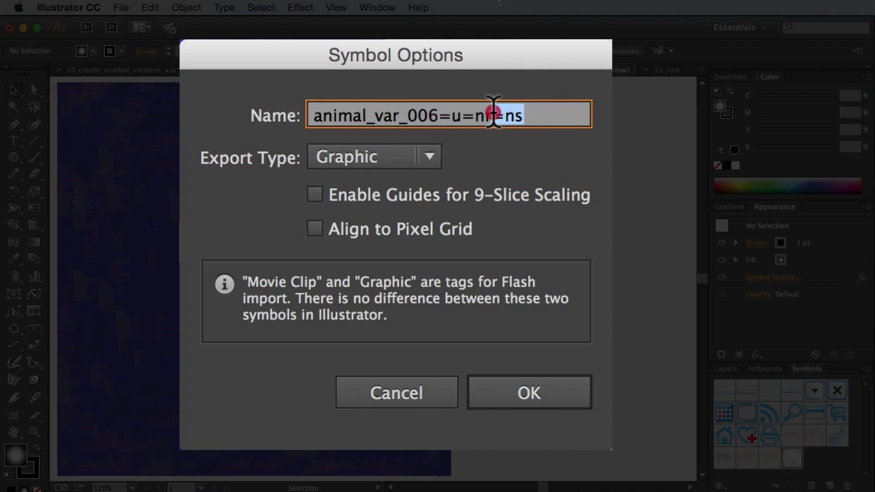
pyautogui.moveTo(493, 115); pyautogui.dragTo(461, 114)
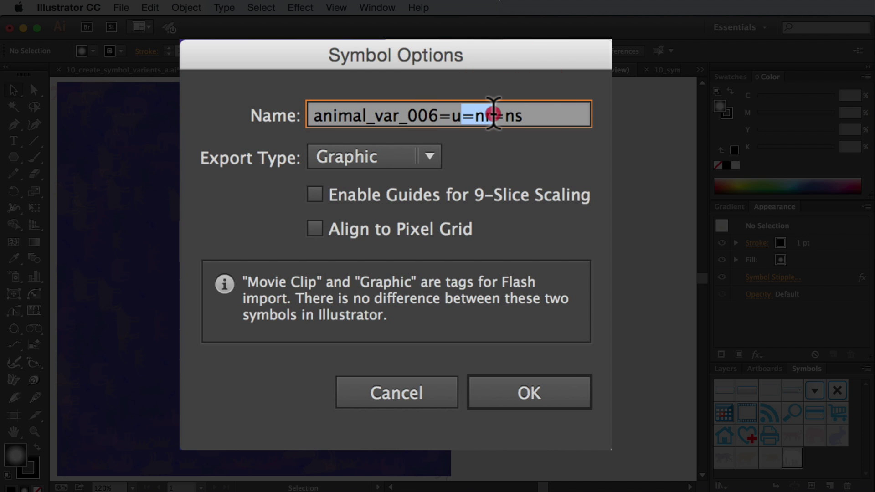
pyautogui.click(563, 395)
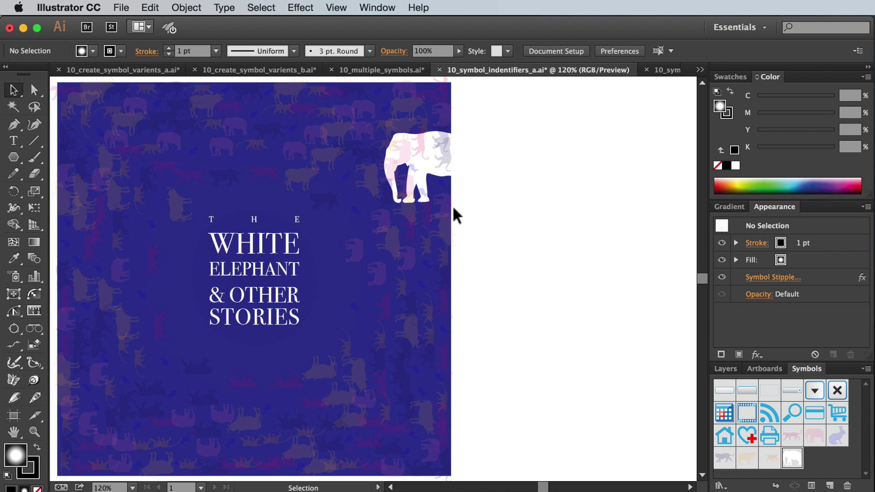